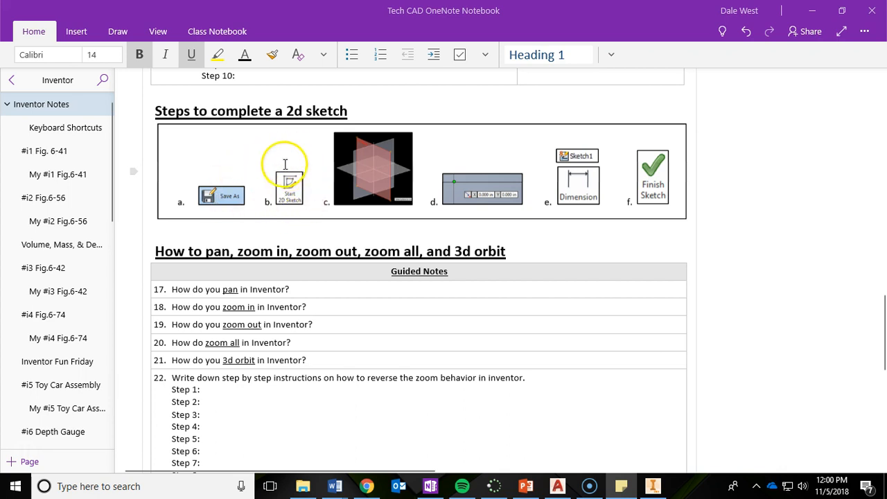
- Switch to Inventor and start a 2D sketch on the XY plane of the Practice_1 part
{"action": "left_click", "coordinate": [652, 486]}
{"action": "left_click", "coordinate": [57, 24]}
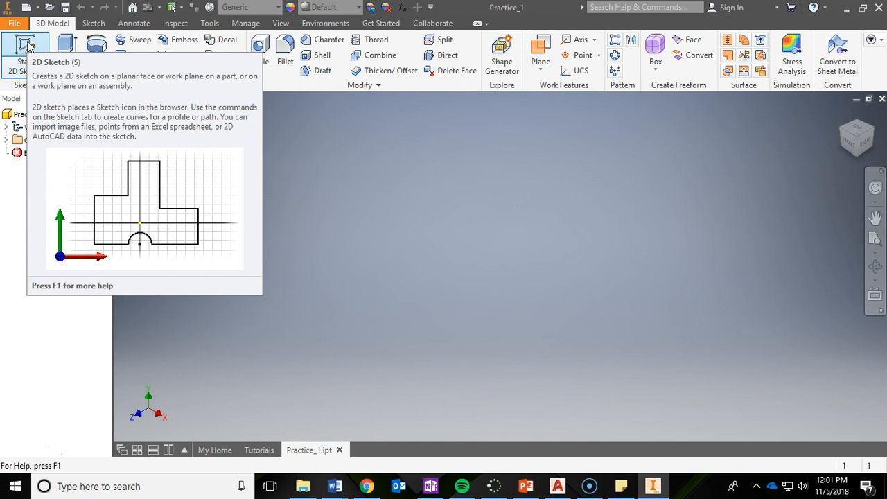
{"action": "left_click", "coordinate": [28, 45]}
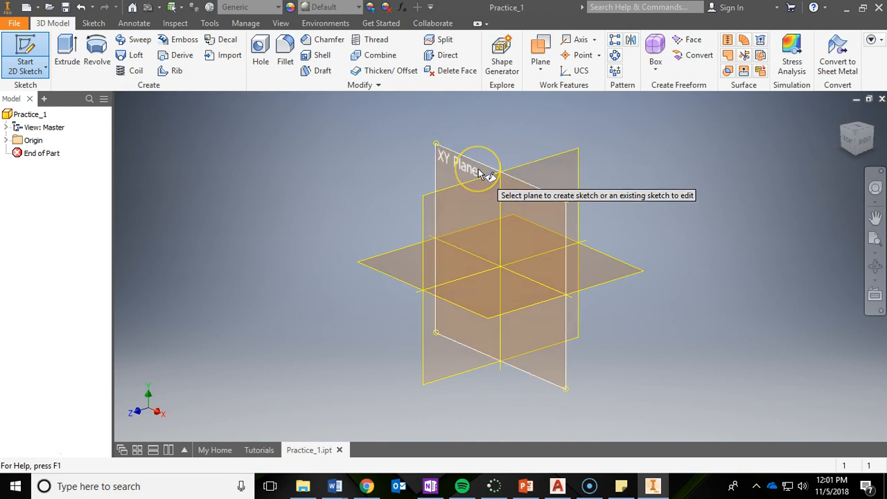
{"action": "left_click", "coordinate": [550, 168]}
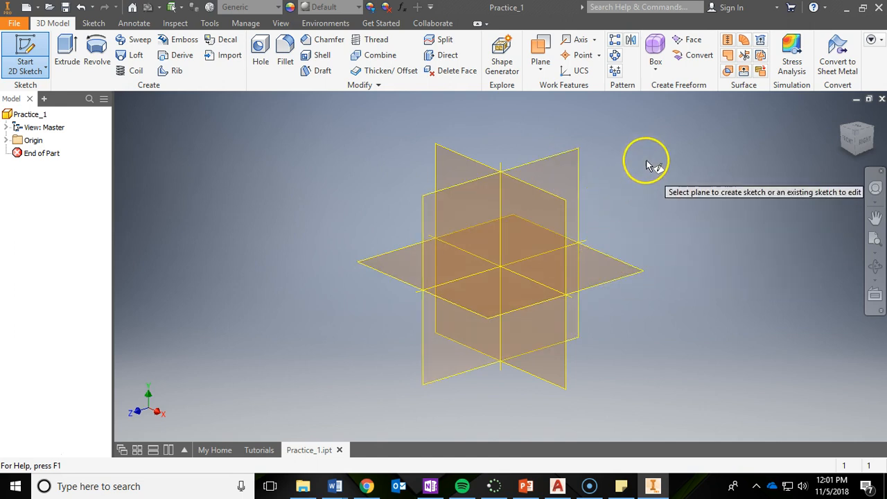
{"action": "left_click", "coordinate": [431, 487]}
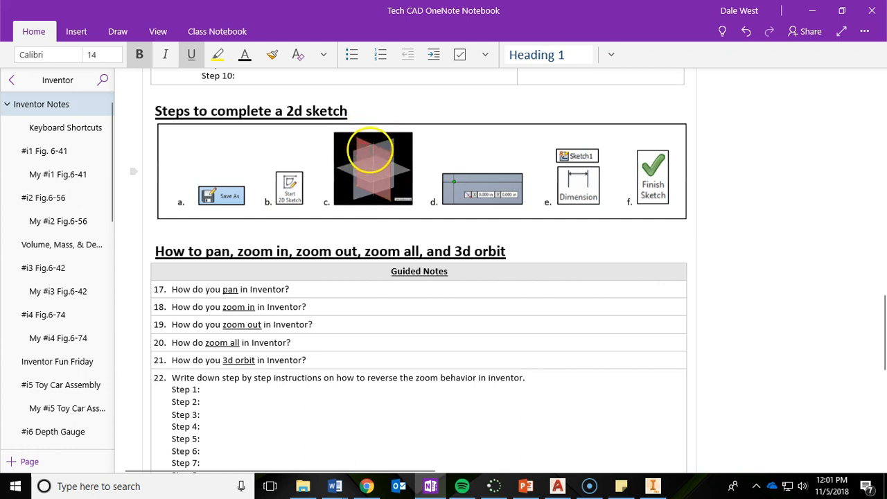
{"action": "left_click", "coordinate": [812, 10]}
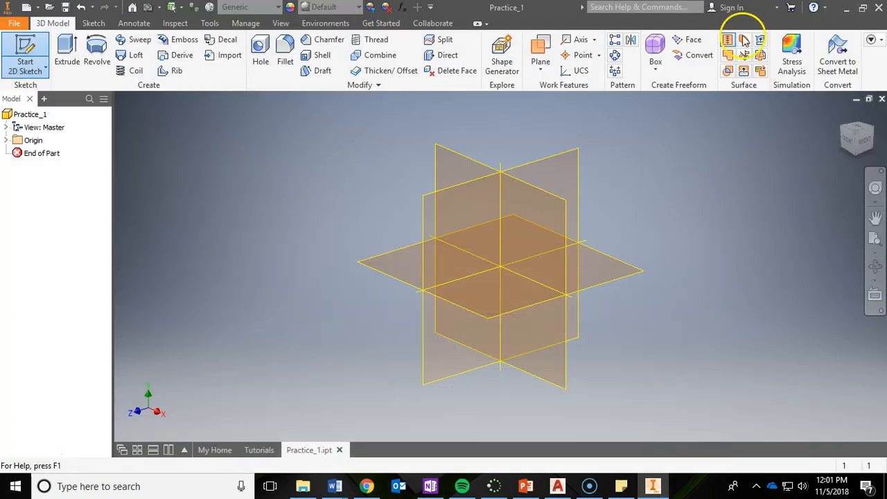
{"action": "left_click", "coordinate": [454, 168]}
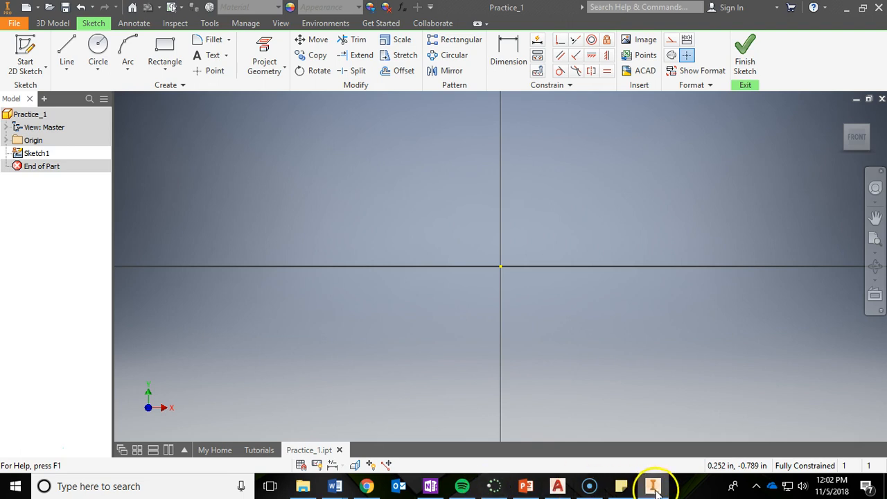
- Draw a closed rectangle about 0.521 in wide and 0.360 in high with the Line tool, with its lower-left corner at the origin
{"action": "left_click", "coordinate": [430, 486]}
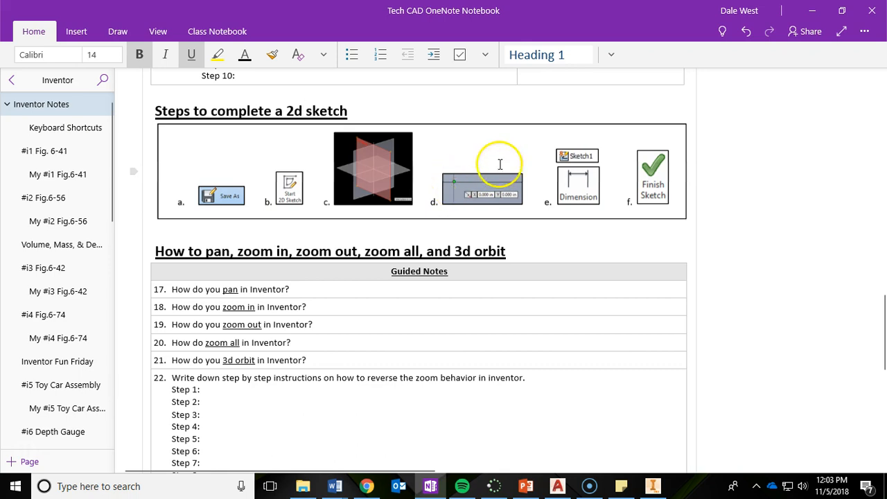
{"action": "left_click", "coordinate": [811, 10]}
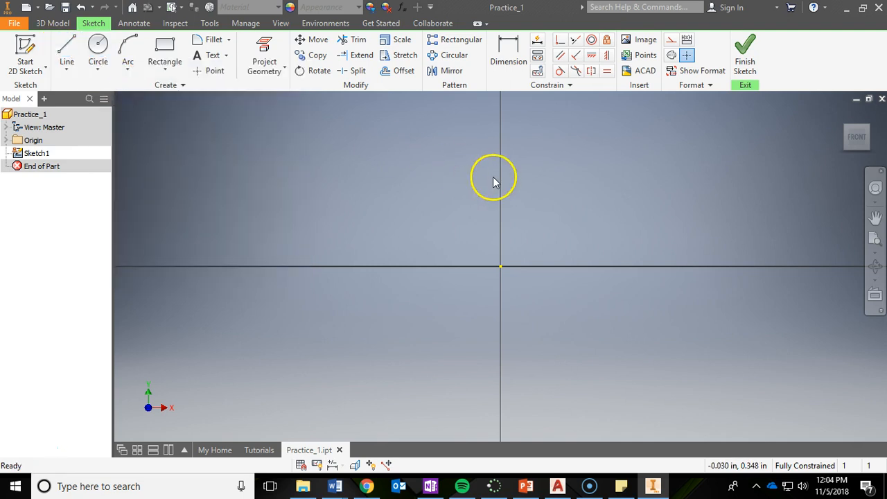
{"action": "left_click", "coordinate": [72, 51]}
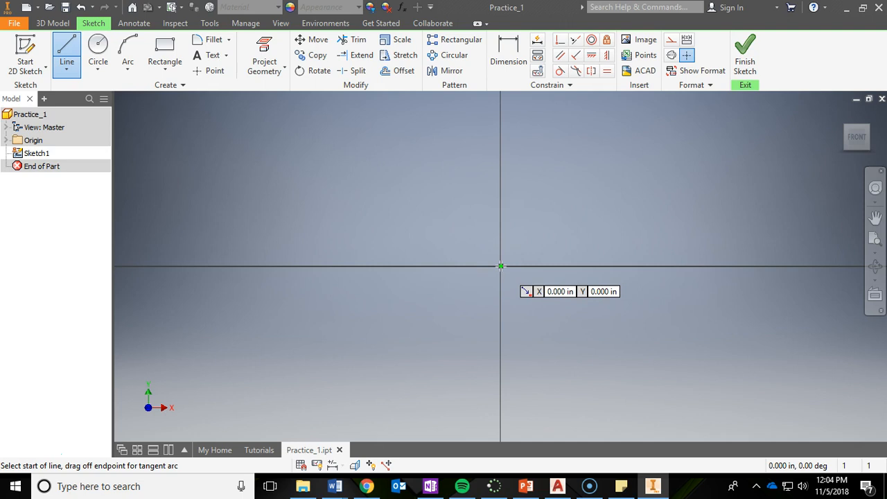
{"action": "left_click", "coordinate": [500, 266]}
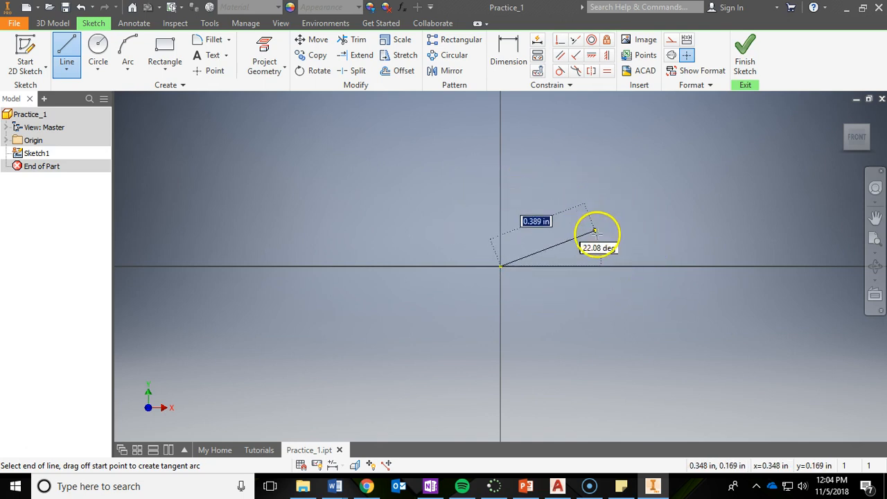
{"action": "left_click", "coordinate": [634, 266]}
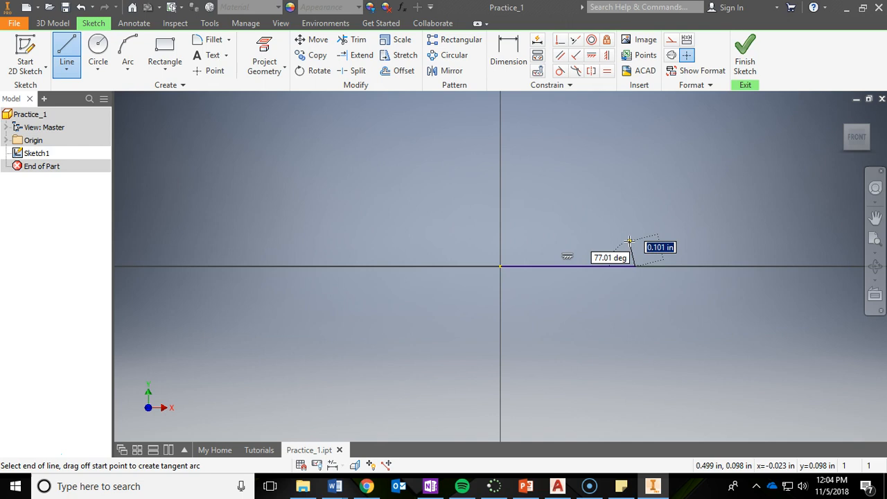
{"action": "left_click", "coordinate": [633, 173]}
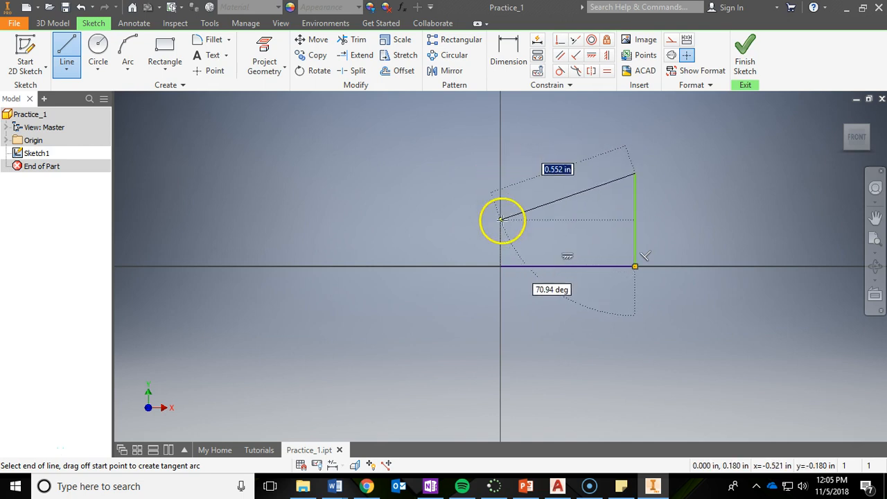
{"action": "left_click", "coordinate": [500, 174]}
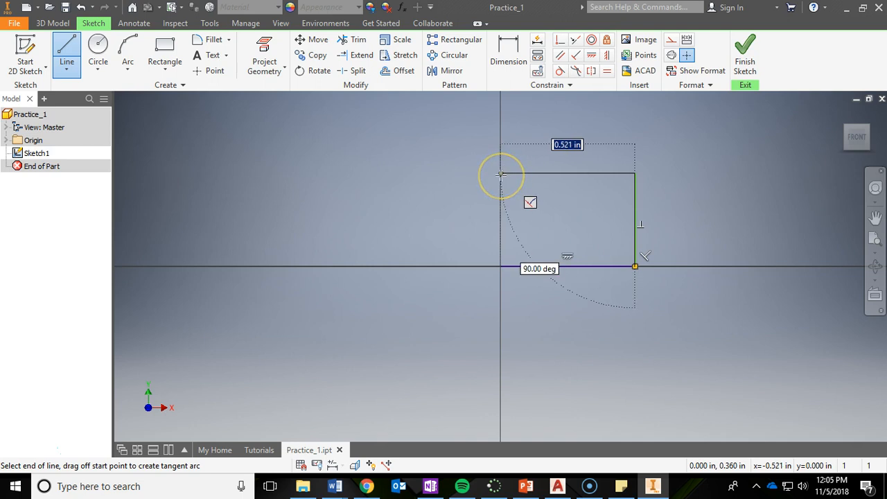
{"action": "left_click", "coordinate": [500, 174]}
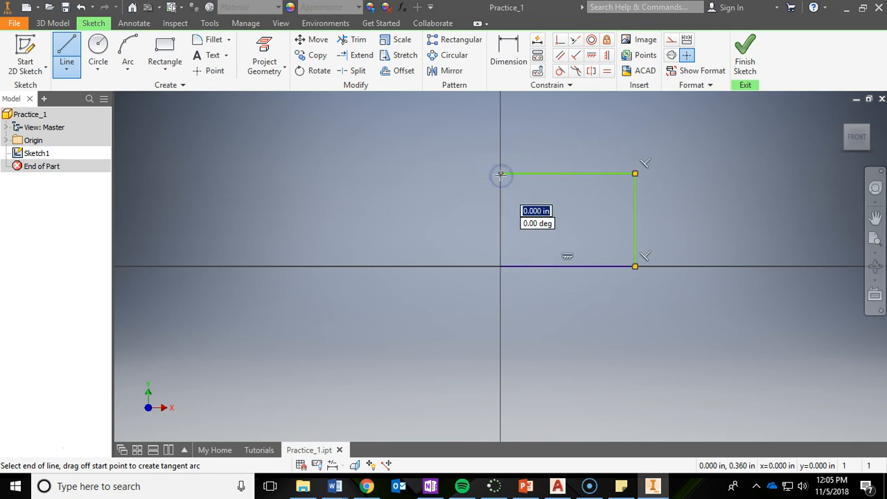
{"action": "left_click", "coordinate": [499, 266]}
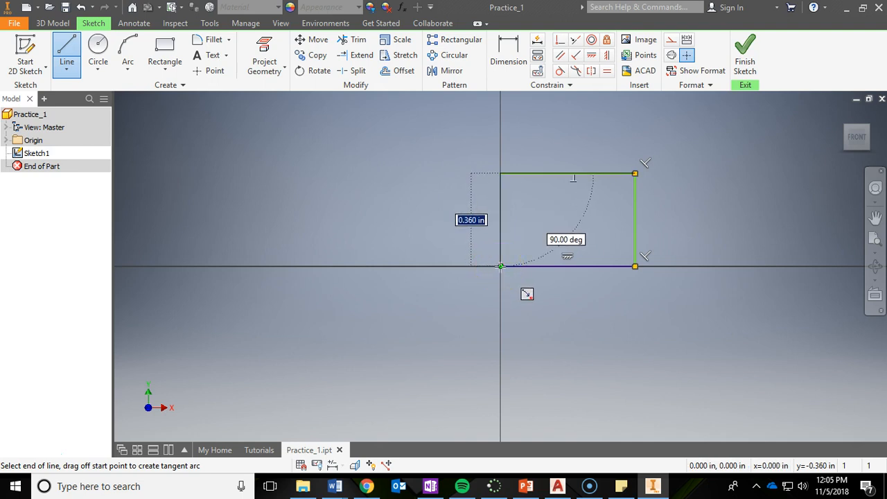
{"action": "left_click", "coordinate": [500, 266]}
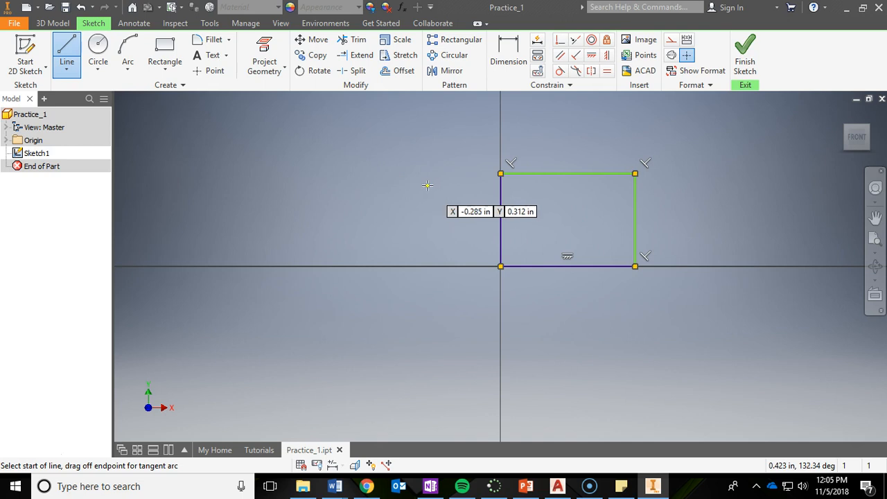
{"action": "left_click", "coordinate": [66, 50]}
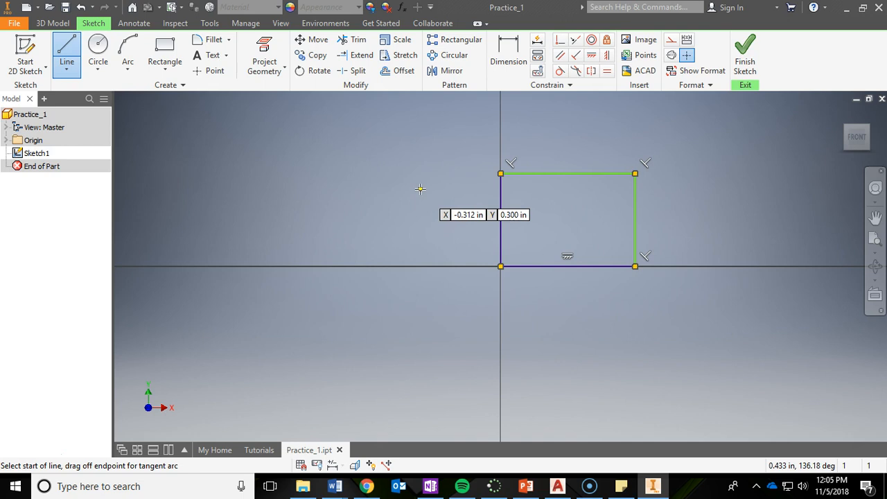
{"action": "key", "text": "Escape"}
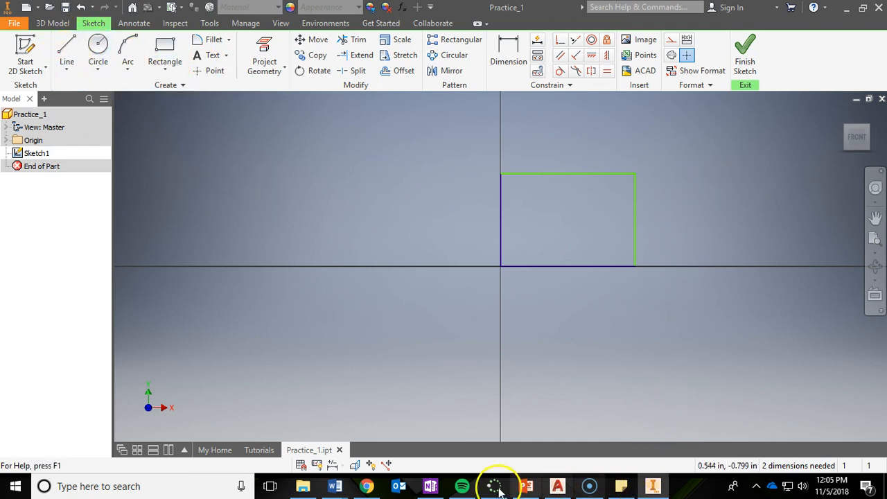
- Dimension the rectangle's left vertical edge and set its length to .35 in
{"action": "left_click", "coordinate": [430, 486]}
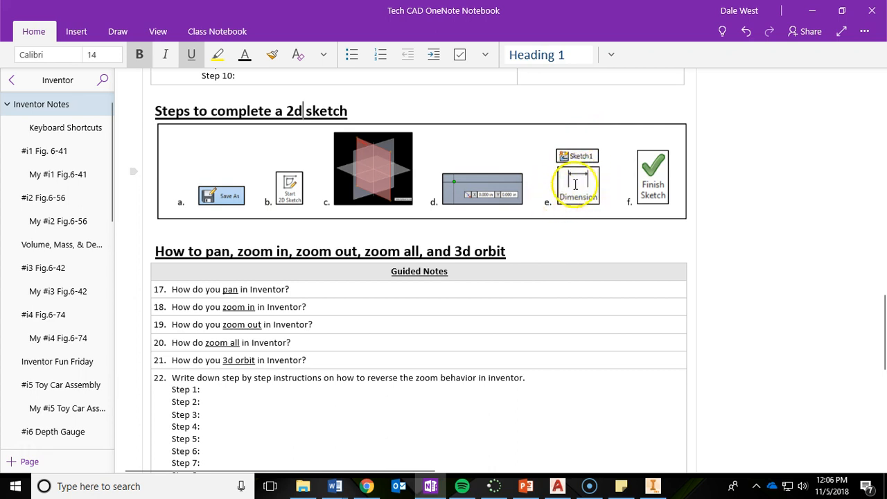
{"action": "left_click", "coordinate": [813, 10]}
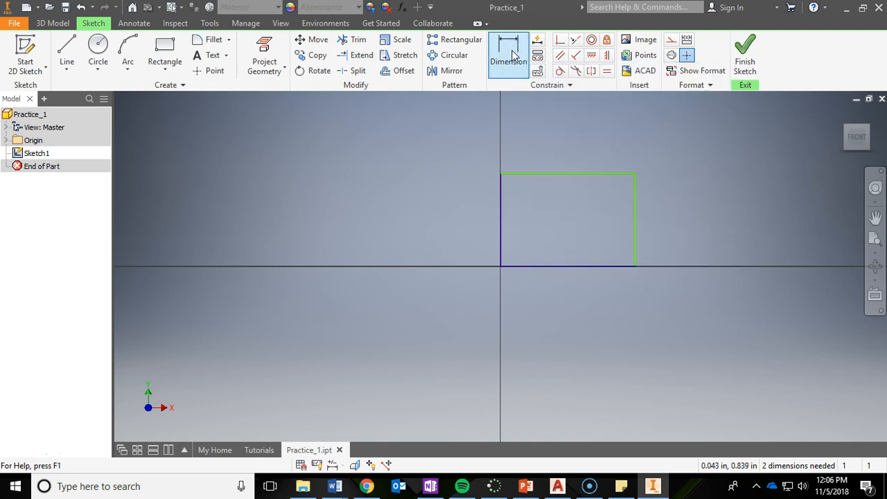
{"action": "left_click", "coordinate": [511, 57]}
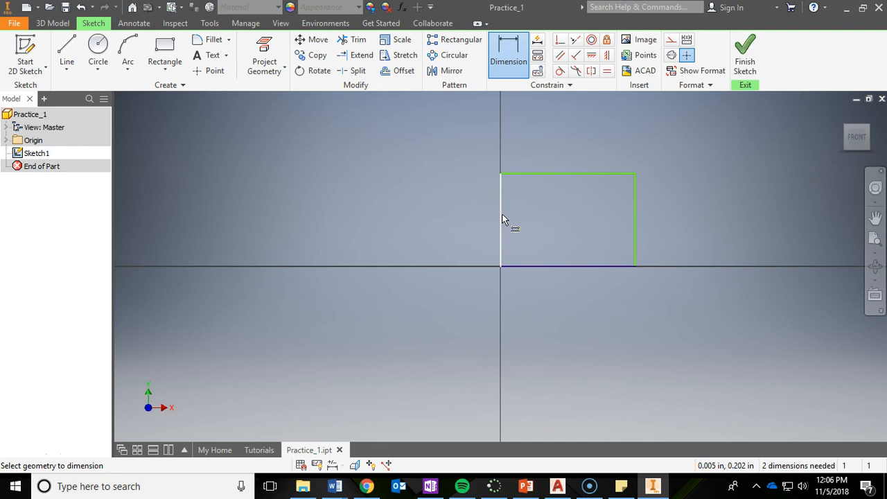
{"action": "left_click_drag", "start_coordinate": [502, 219], "coordinate": [477, 218]}
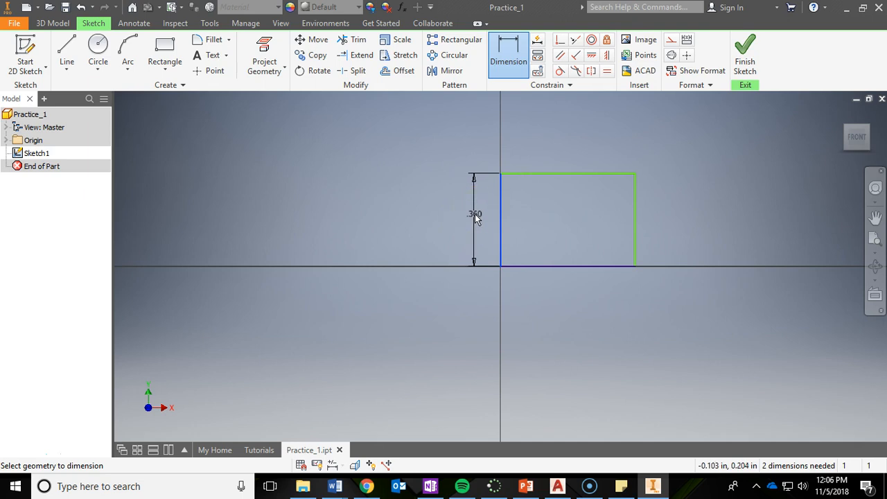
{"action": "left_click", "coordinate": [473, 213]}
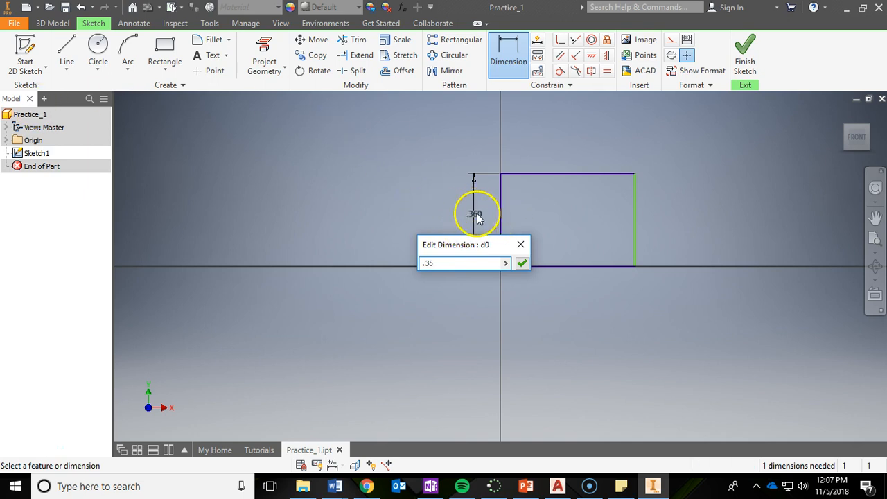
{"action": "key", "text": "Return"}
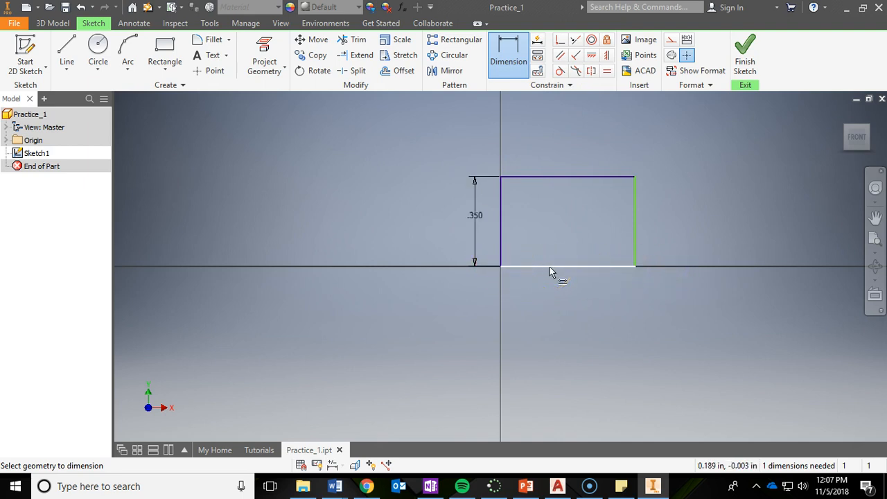
- Dimension the rectangle's bottom edge below the profile and set its length to .5 in
{"action": "left_click", "coordinate": [506, 70]}
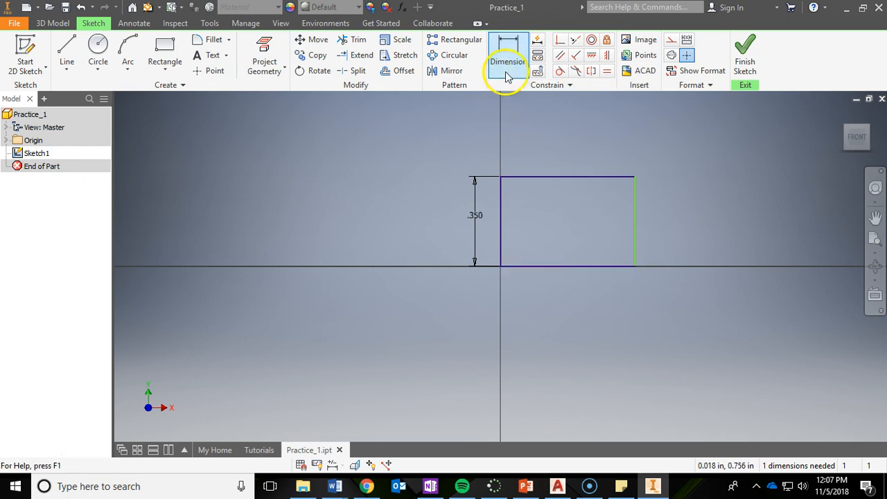
{"action": "left_click", "coordinate": [507, 72]}
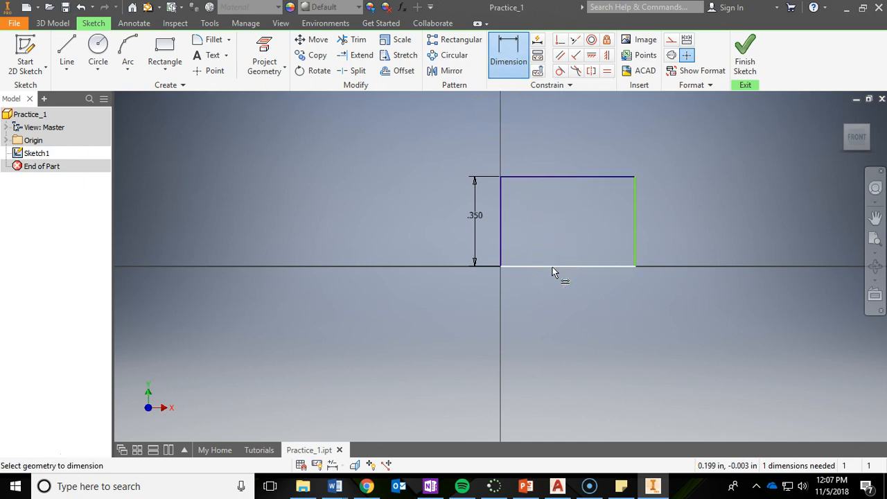
{"action": "left_click", "coordinate": [552, 267]}
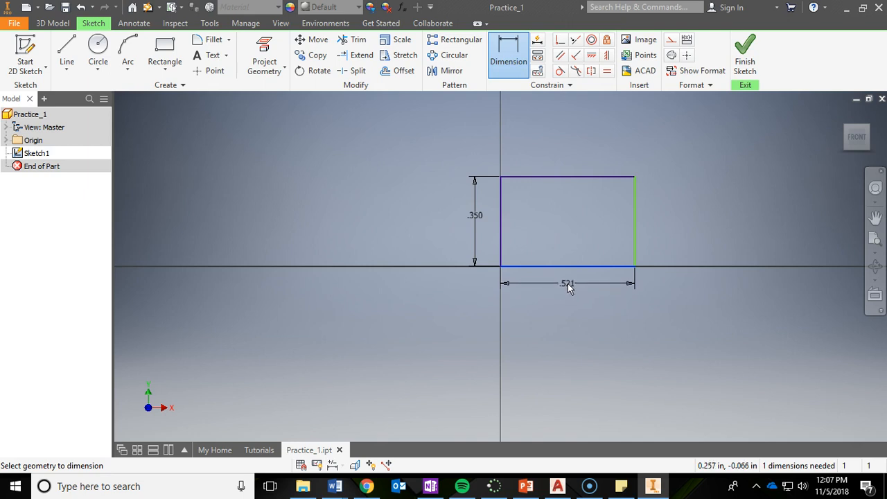
{"action": "left_click", "coordinate": [564, 287]}
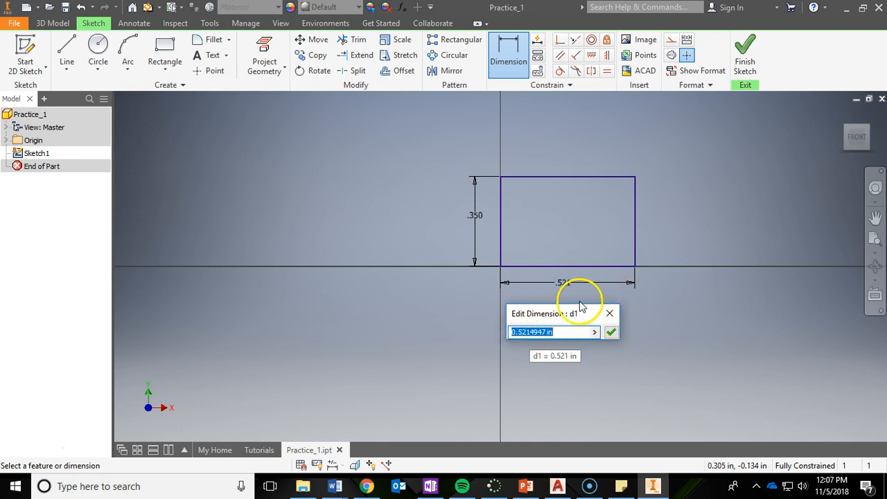
{"action": "type", "text": ".5"}
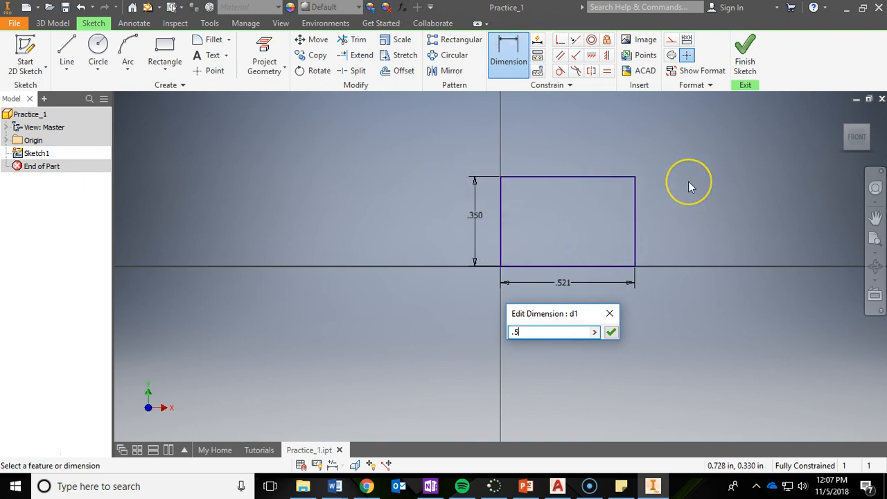
{"action": "key", "text": "Return"}
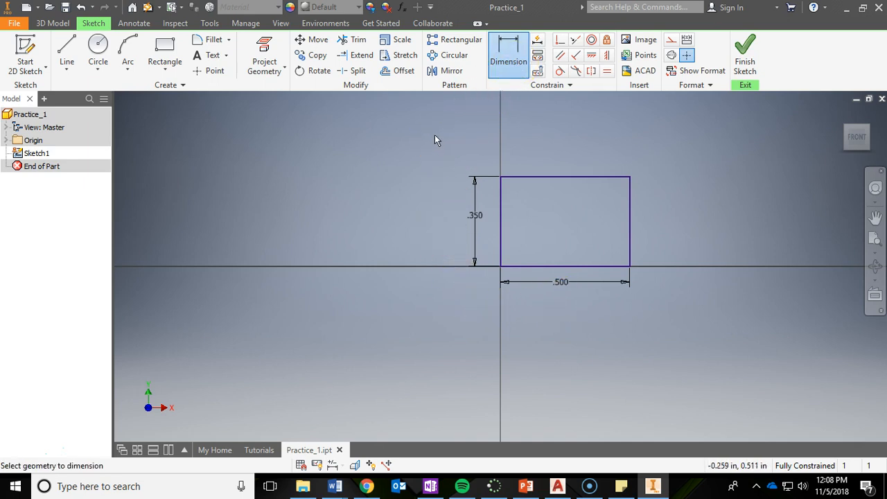
{"action": "key", "text": "Escape"}
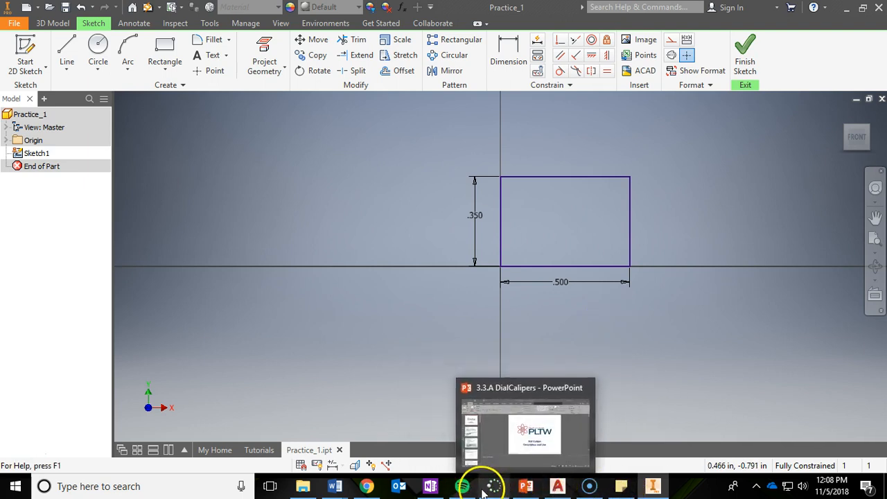
- Check the final step of the 2D sketch notes in OneNote, and finish the rectangle sketch in Inventor
{"action": "left_click", "coordinate": [439, 490]}
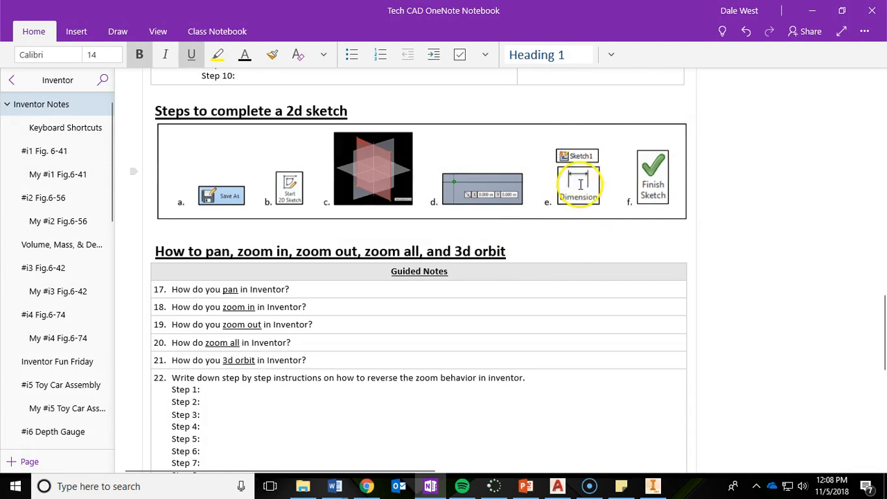
{"action": "left_click", "coordinate": [815, 10]}
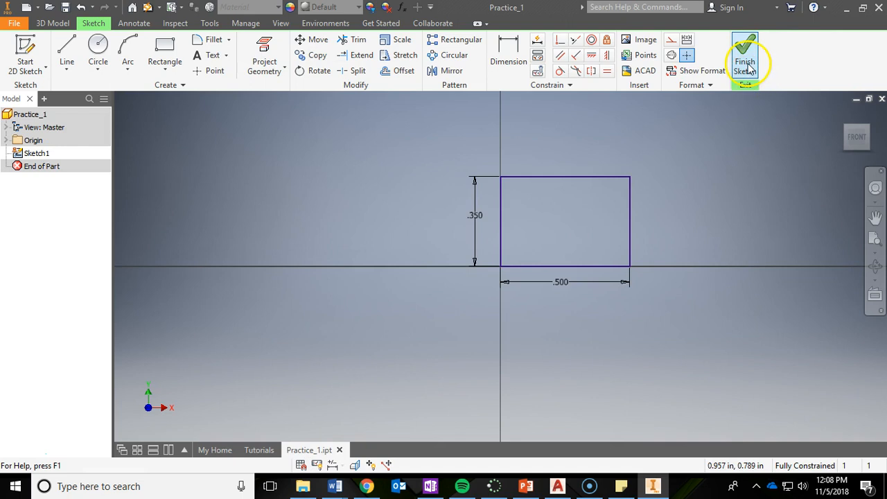
{"action": "left_click", "coordinate": [746, 67]}
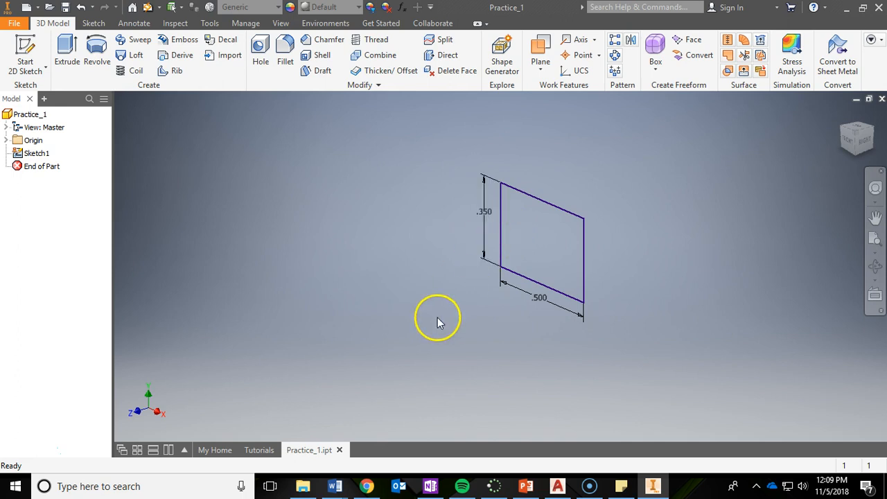
- Switch to the OneNote notes and view the guided questions on pan, zoom and 3D orbit
{"action": "left_click", "coordinate": [436, 487]}
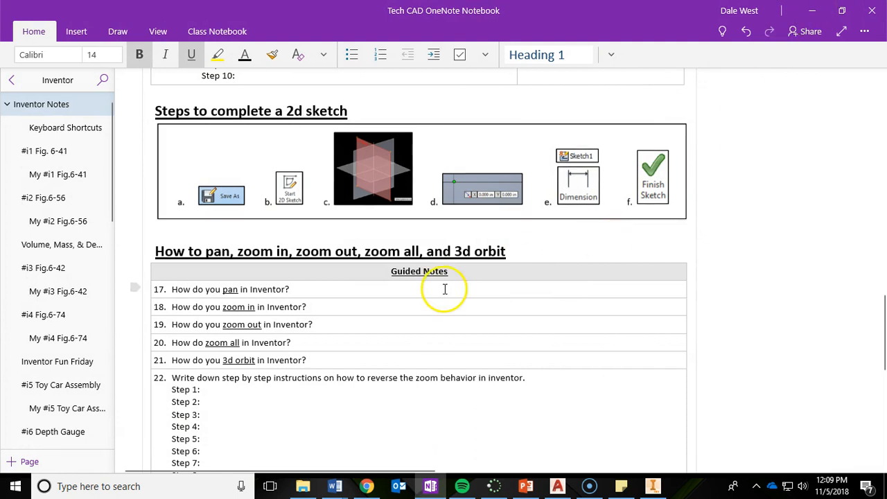
{"action": "scroll", "coordinate": [450, 290], "scroll_direction": "down", "scroll_amount": 1}
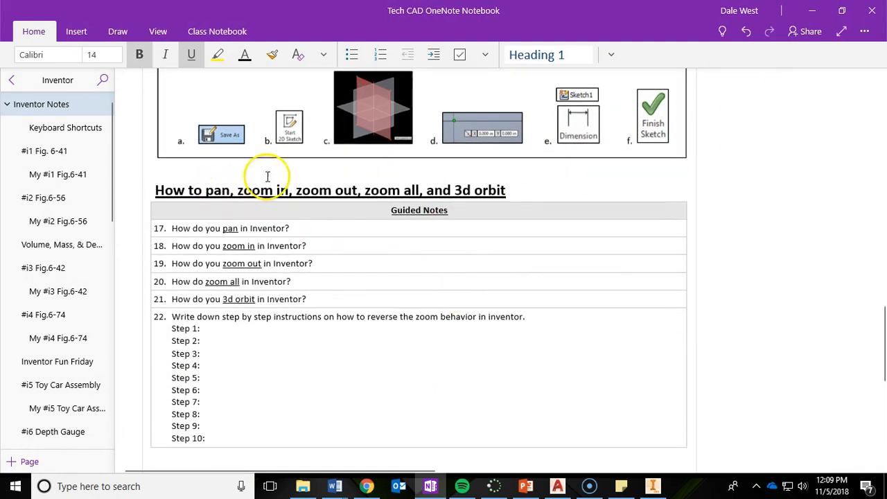